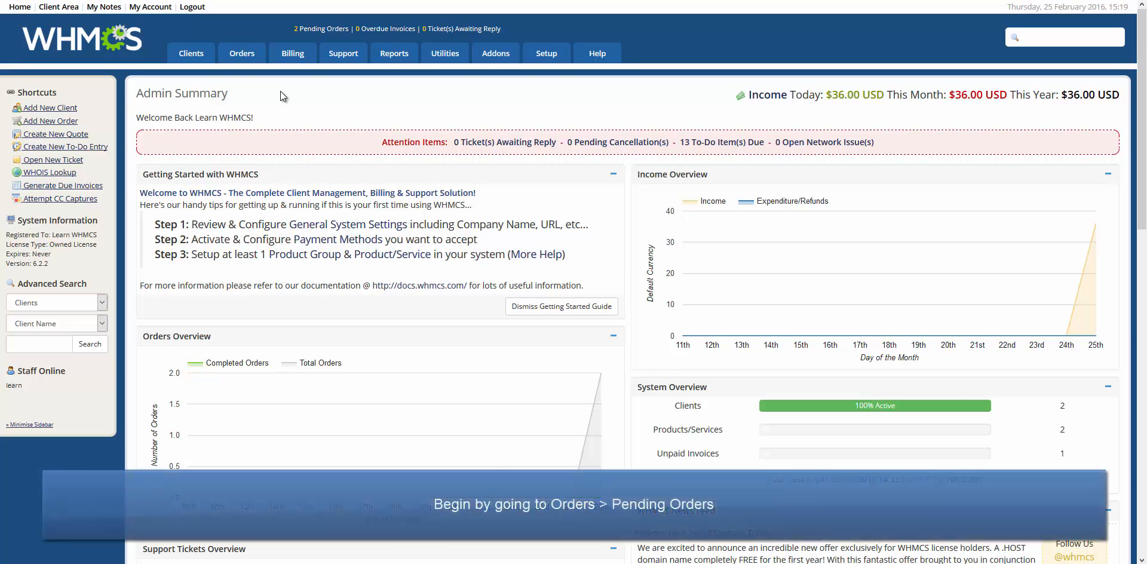
Show the pending orders list from the Orders menu.
mouse_move(245, 60)
click(255, 88)
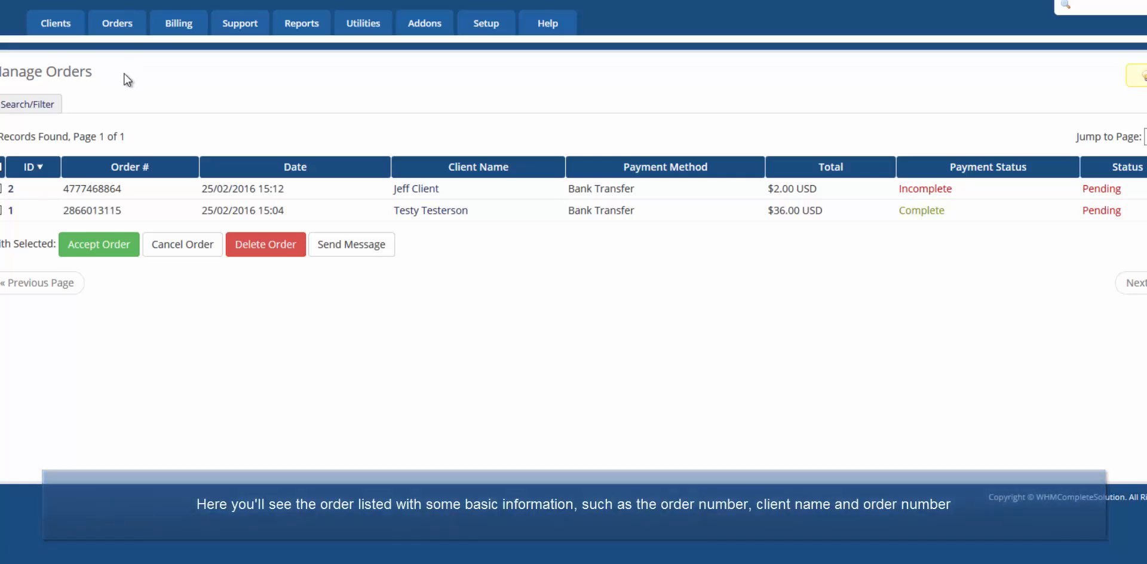
Accept the paid $36.00 order ID 1, with Enom as the domain registrar.
click(12, 211)
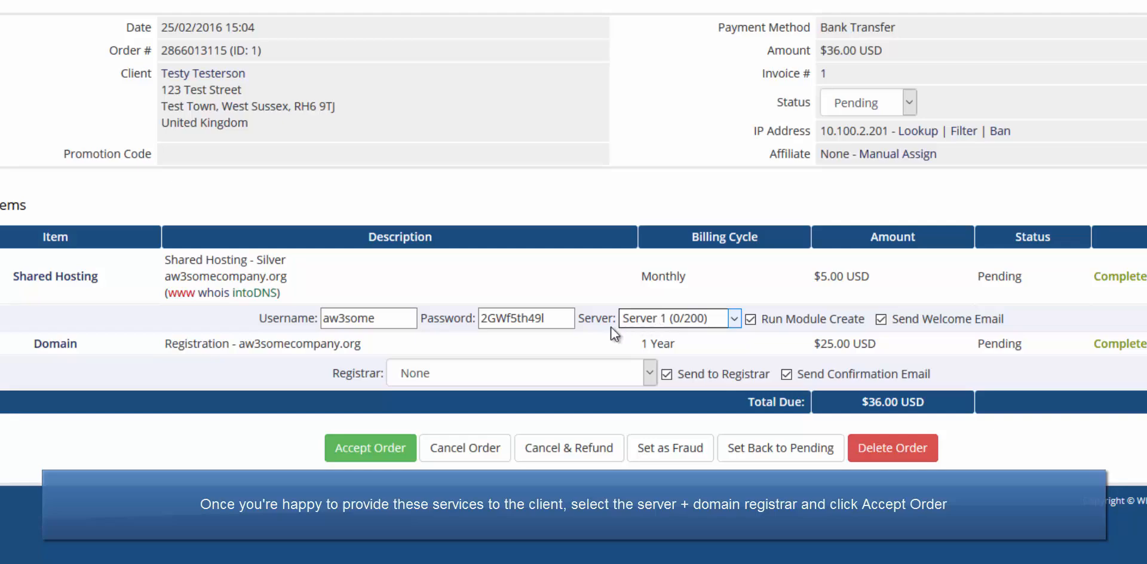
click(524, 371)
click(449, 428)
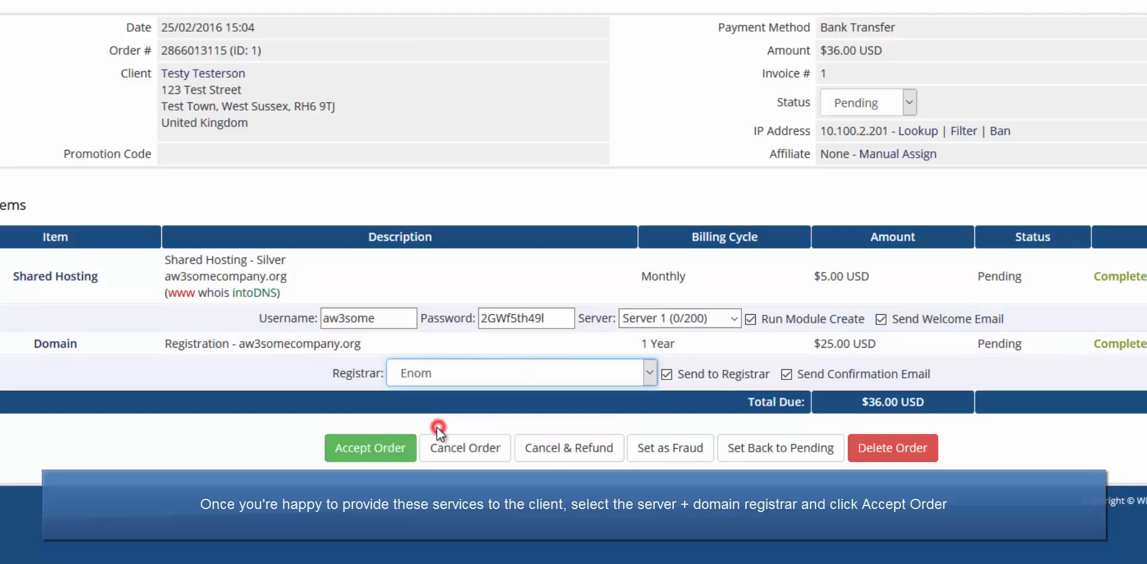
click(386, 452)
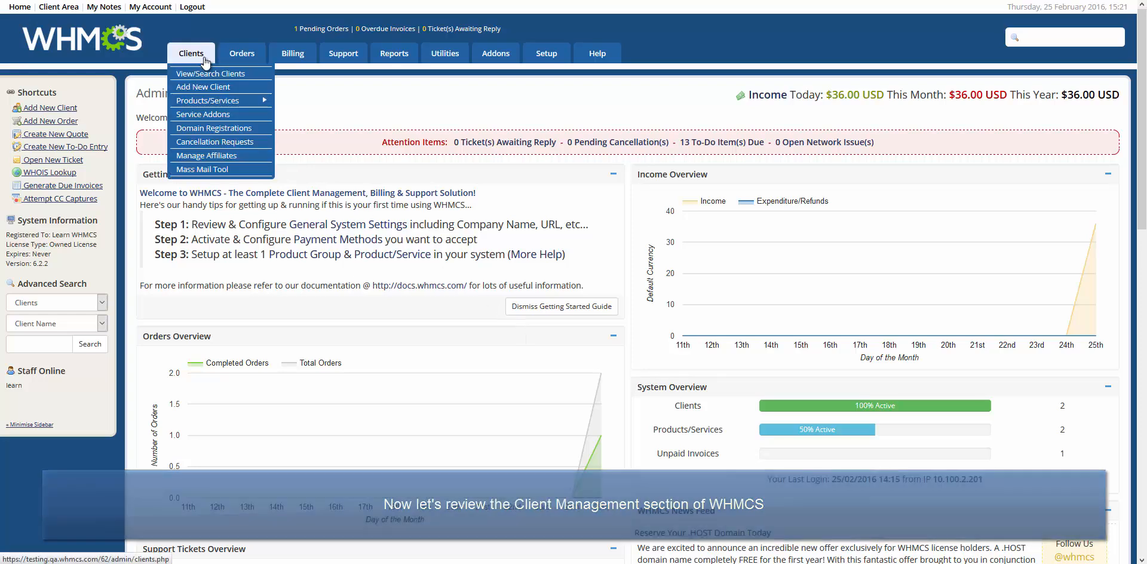
Open the client's profile from the client list and scroll down to Products/Services.
click(213, 75)
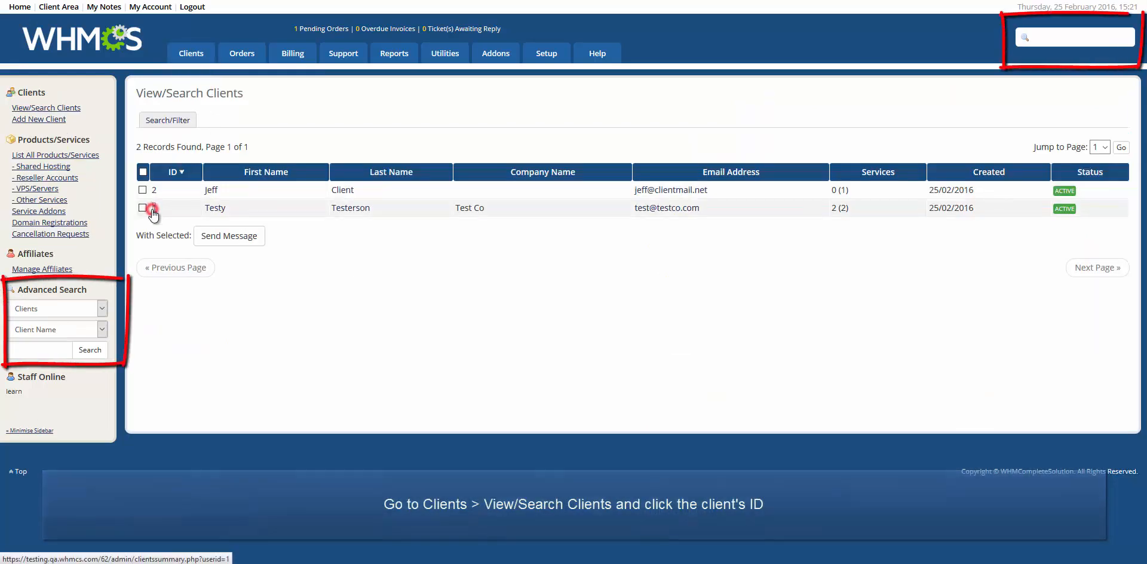
click(153, 208)
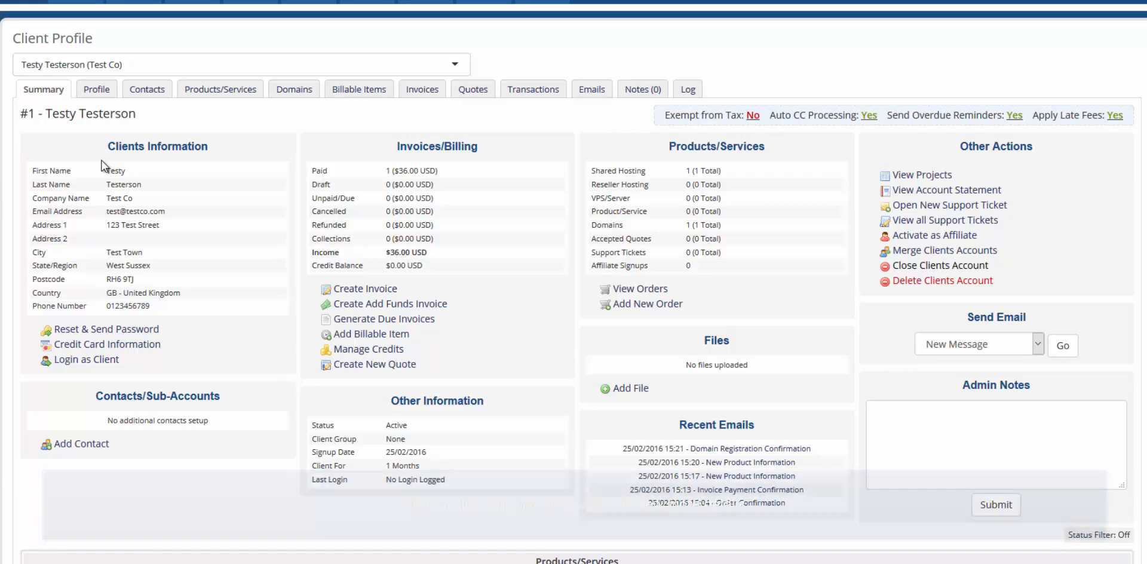
middle_click(101, 159)
scroll(98, 202, down, 10)
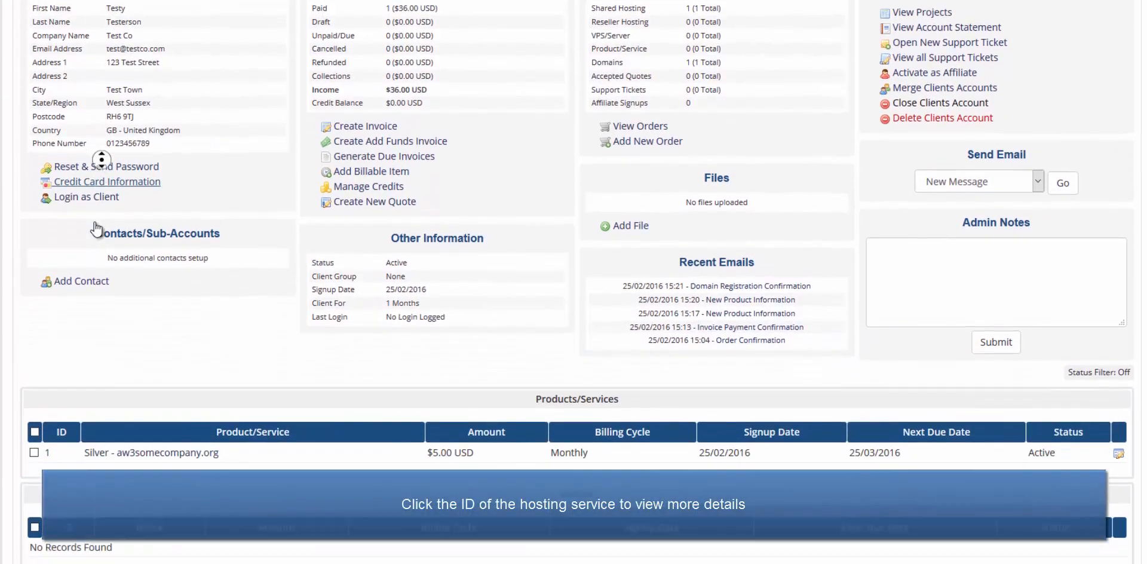
scroll(95, 229, down, 2)
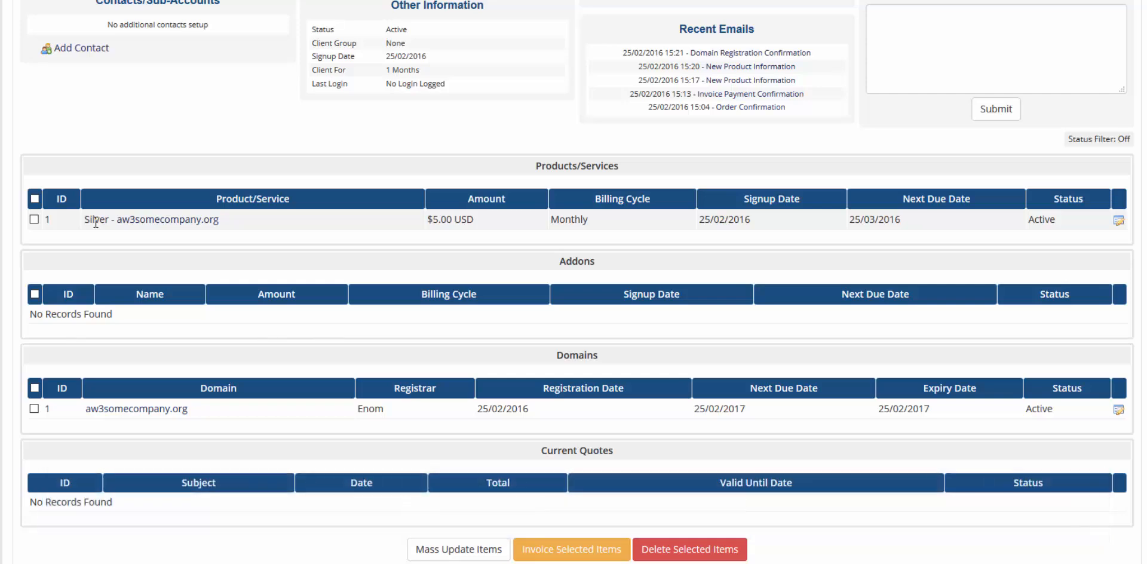
Open the Silver - aw3somecompany.org hosting service's details.
click(47, 218)
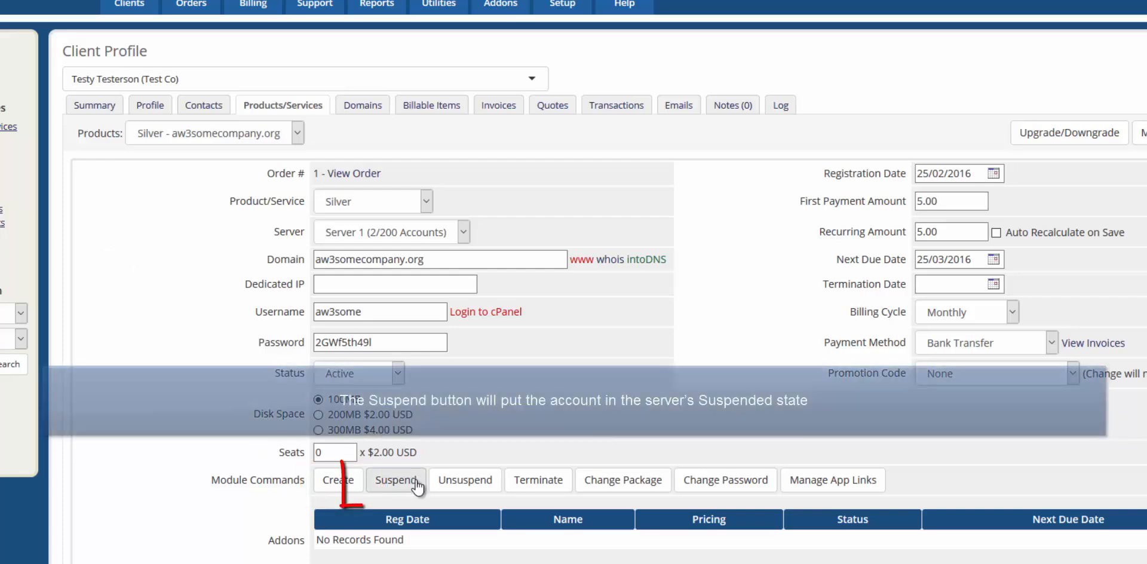
Suspend the Silver hosting account, then unsuspend it so it is Active again.
click(415, 479)
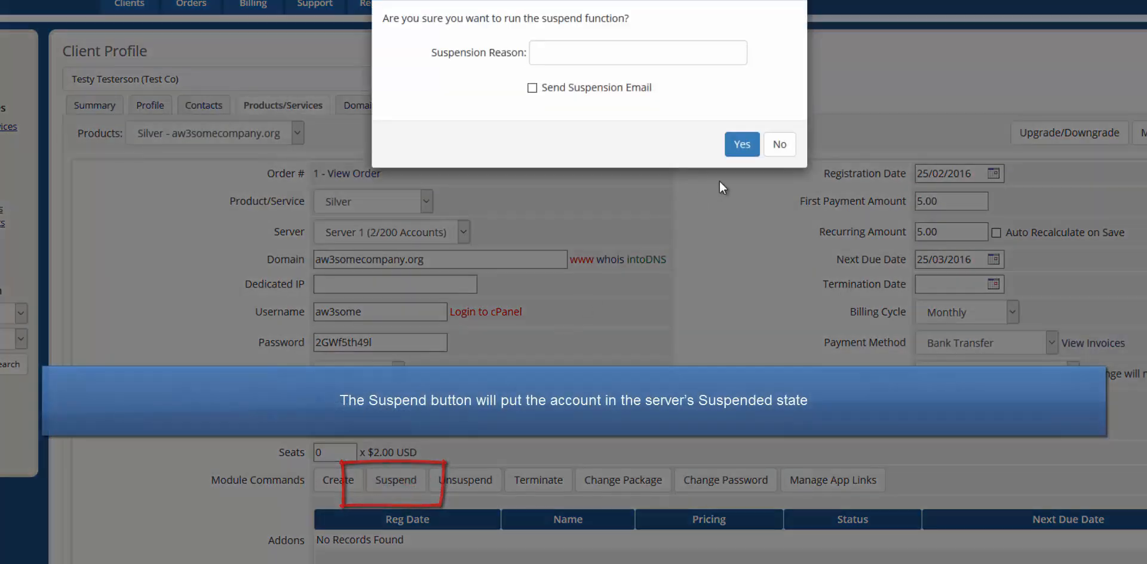
click(757, 144)
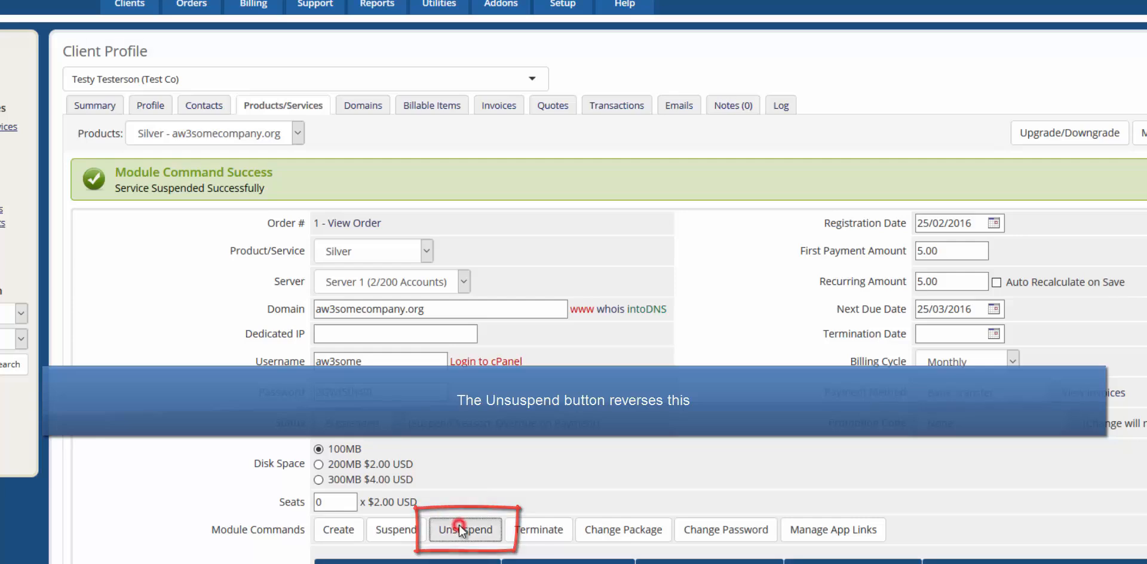
click(461, 526)
click(741, 106)
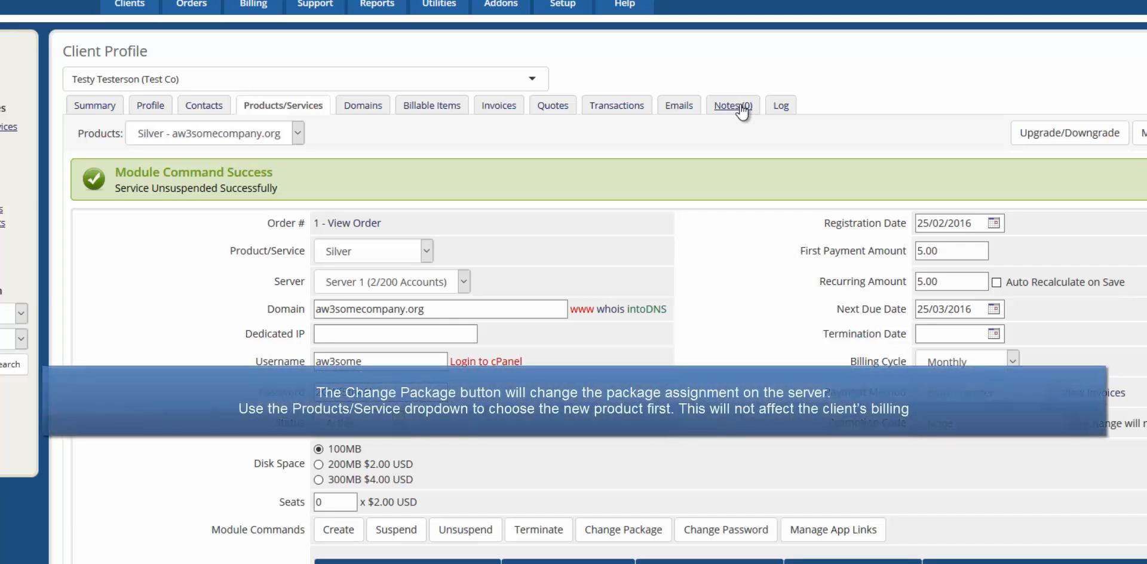
Switch the service to the Bronze package and apply the package change on the server.
click(379, 246)
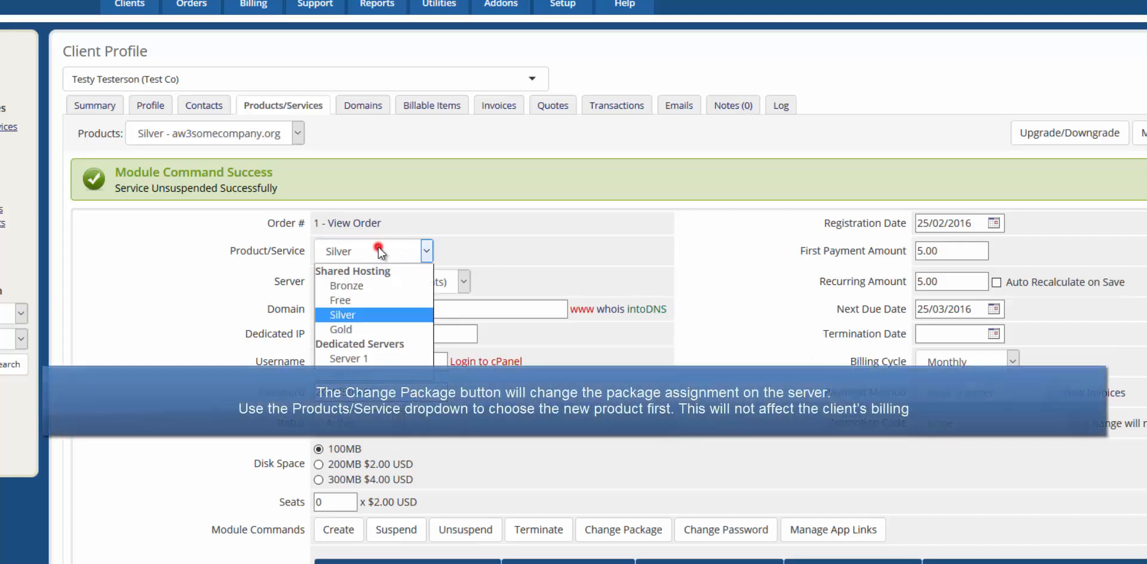
click(363, 279)
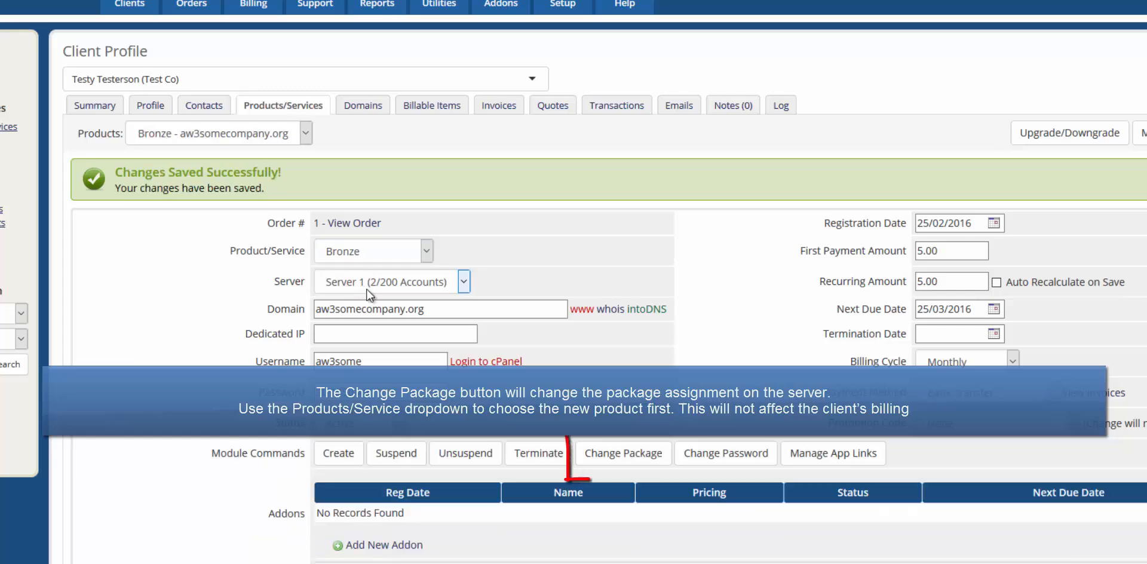
click(643, 452)
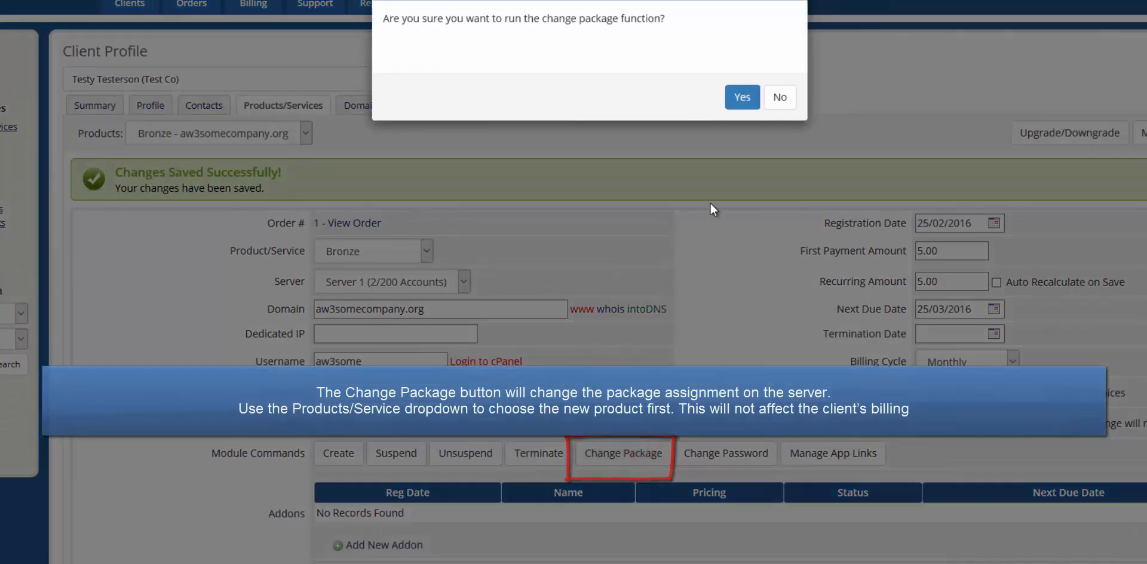
click(746, 93)
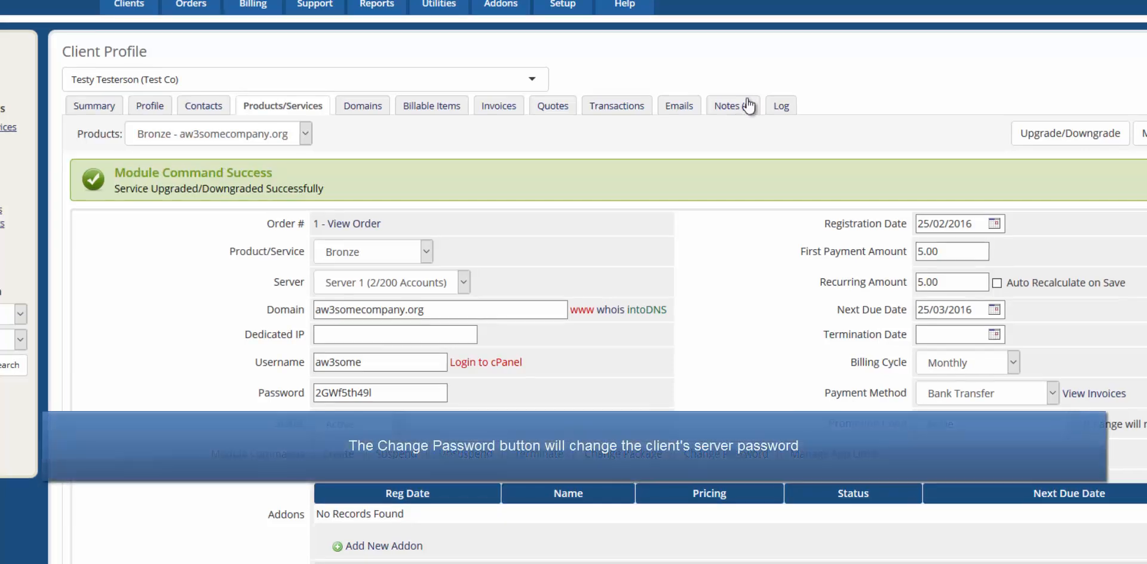
Replace the service password with a new one, save it, and push it to the server.
drag(398, 384, 253, 375)
scroll(263, 371, down, 5)
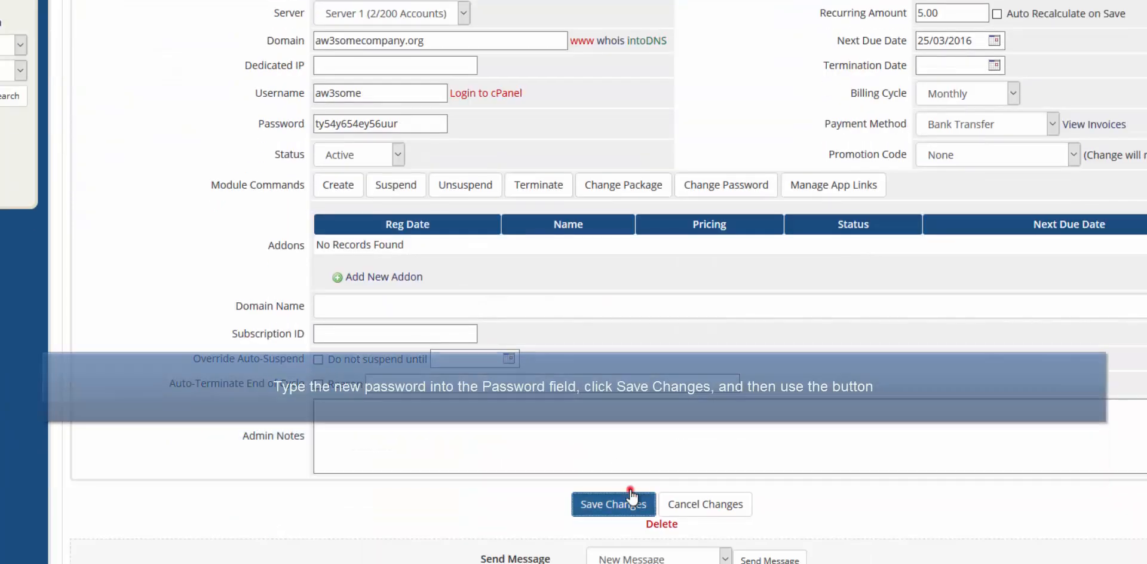
click(634, 502)
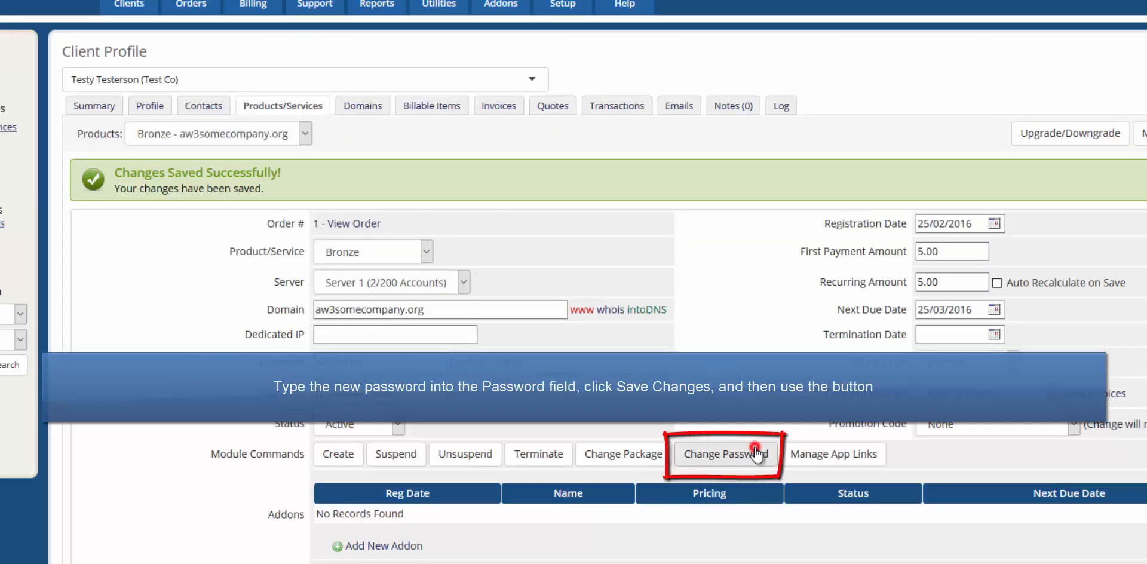
click(756, 454)
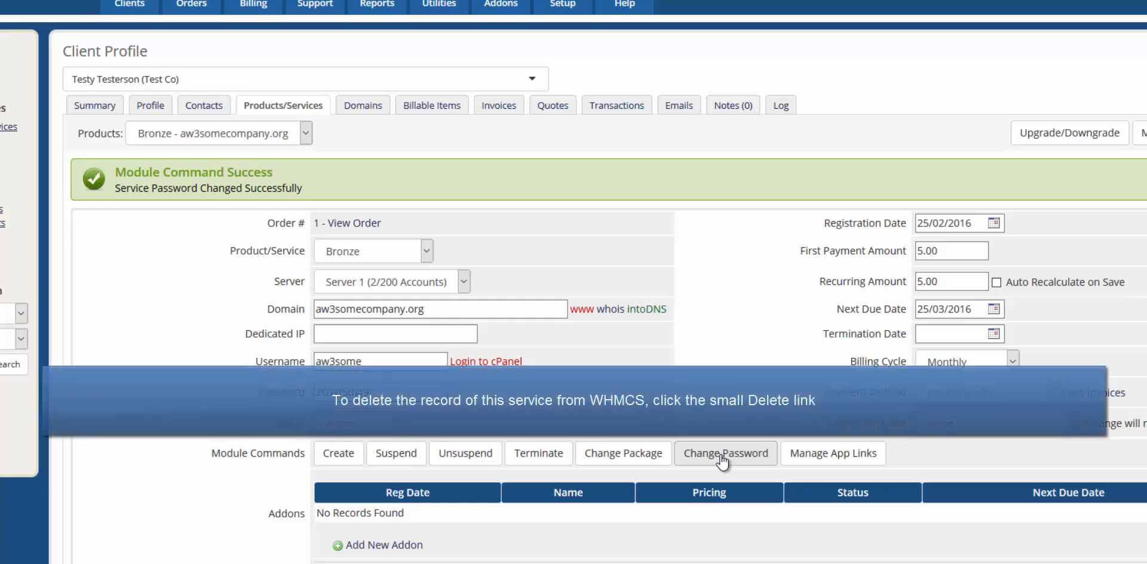
scroll(711, 462, down, 3)
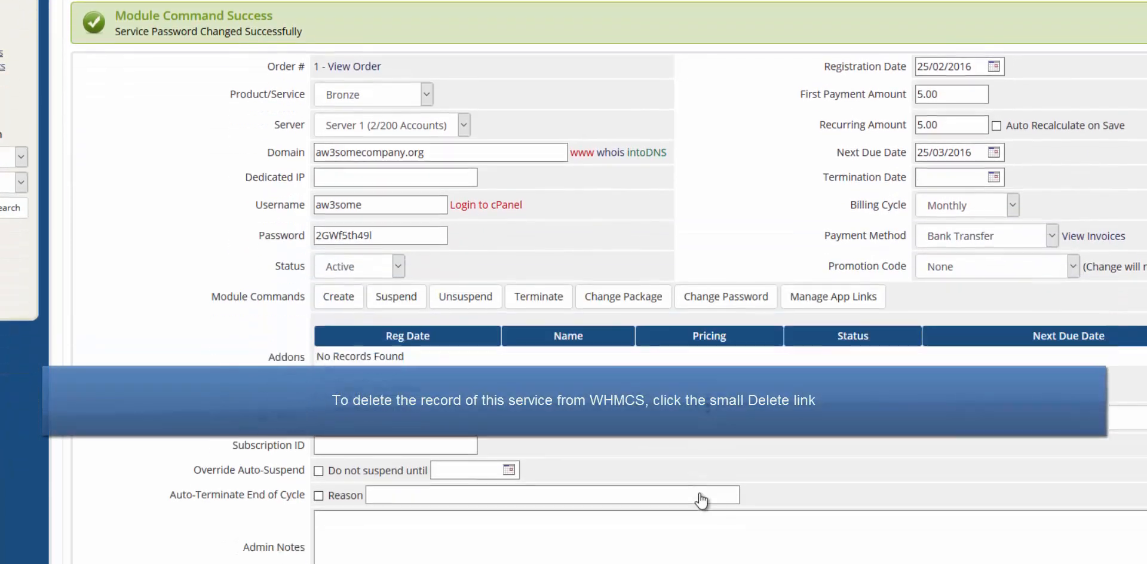
scroll(700, 500, down, 2)
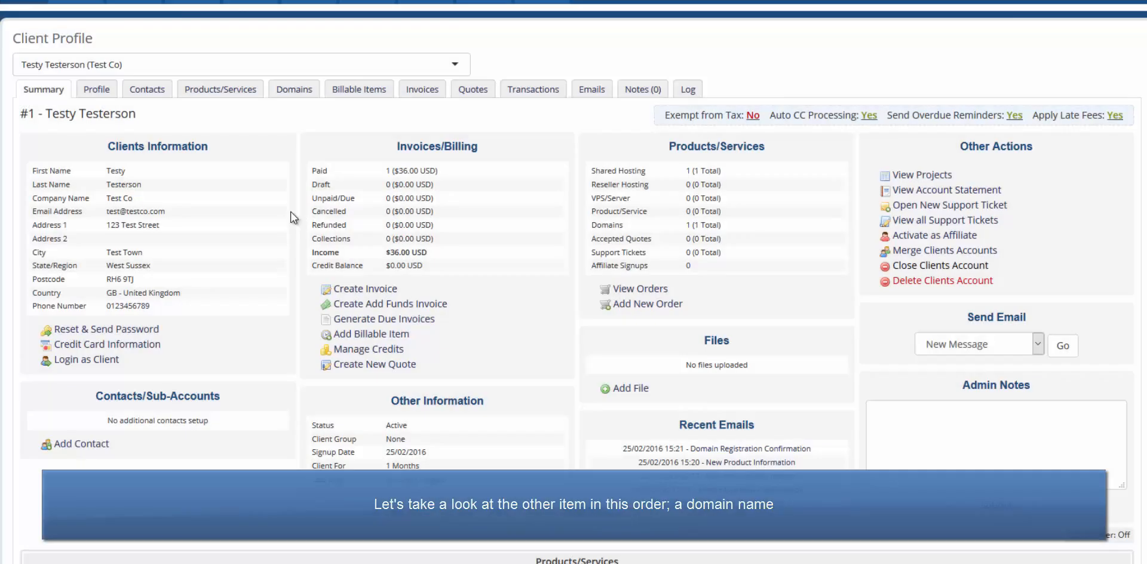
Scroll the client Summary to the Domains table showing aw3somecompany.org.
middle_click(280, 210)
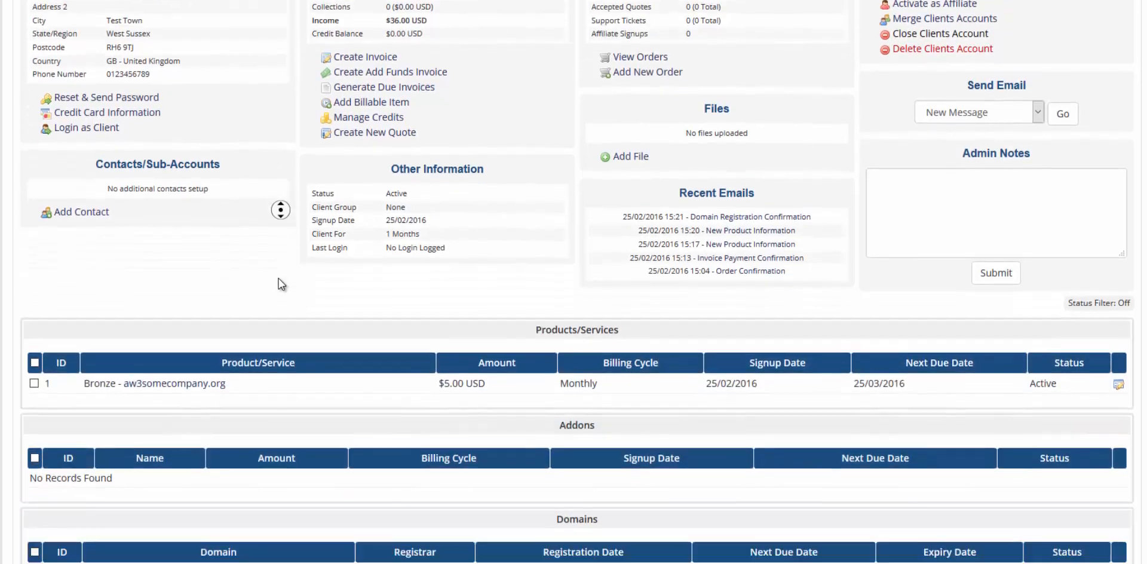
middle_click(278, 278)
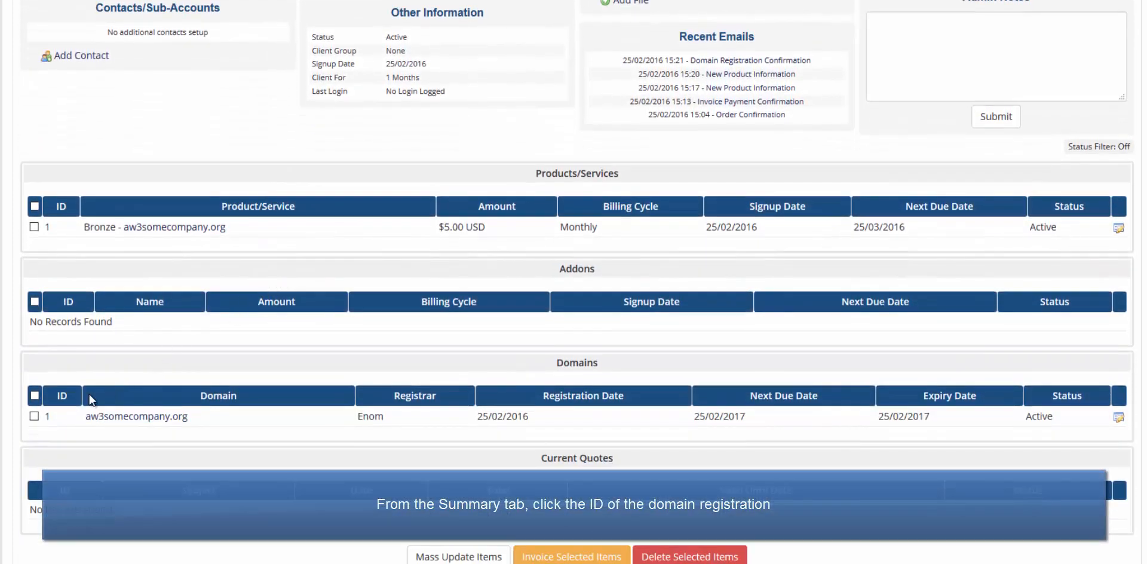
Open the aw3somecompany.org domain's details via its ID link 1.
click(48, 416)
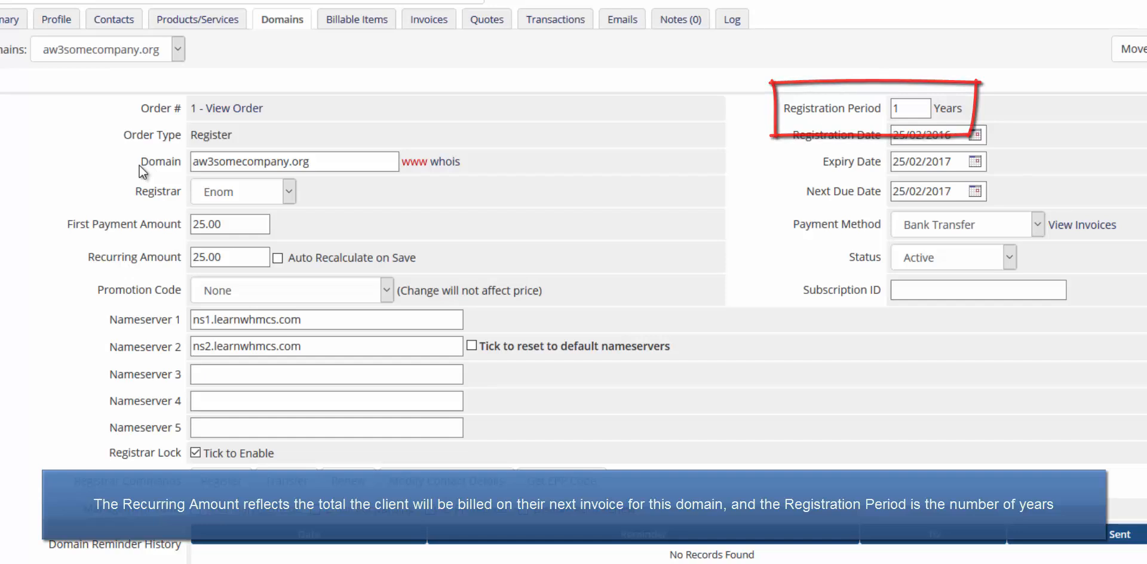
Set the domain's recurring amount to 50.00 and registration period to 2 years, then save.
click(222, 257)
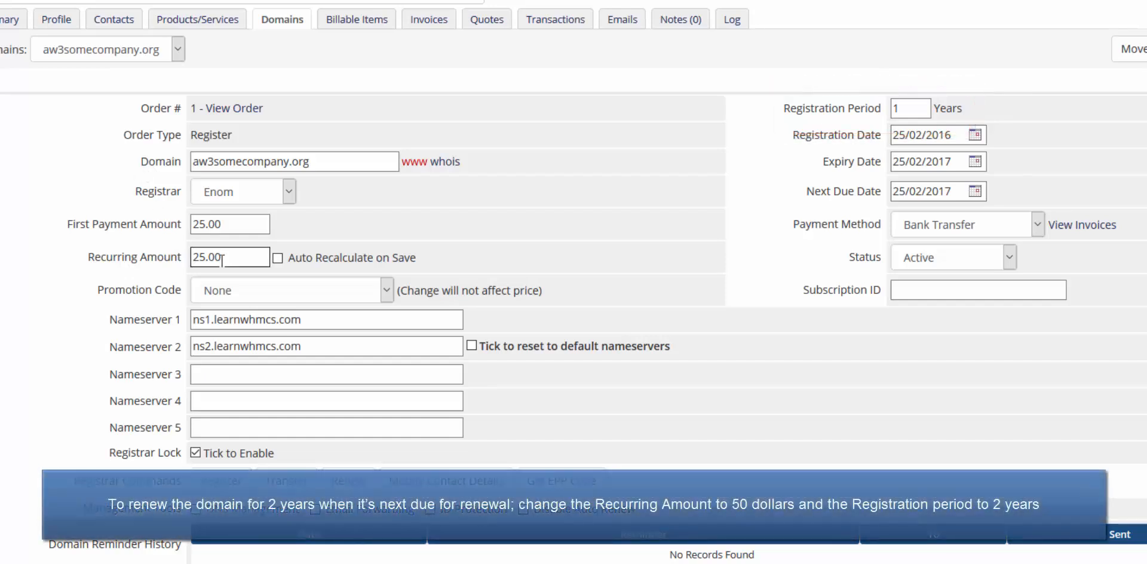
drag(226, 257, 188, 263)
text(50.00)
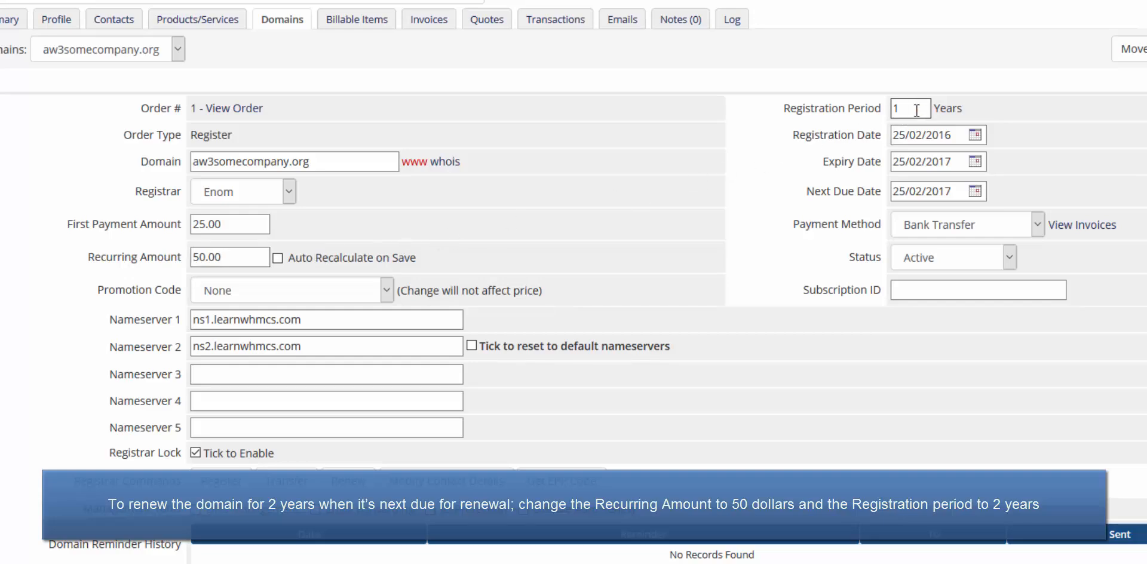
drag(928, 108, 888, 110)
text(2)
click(784, 142)
scroll(776, 161, down, 4)
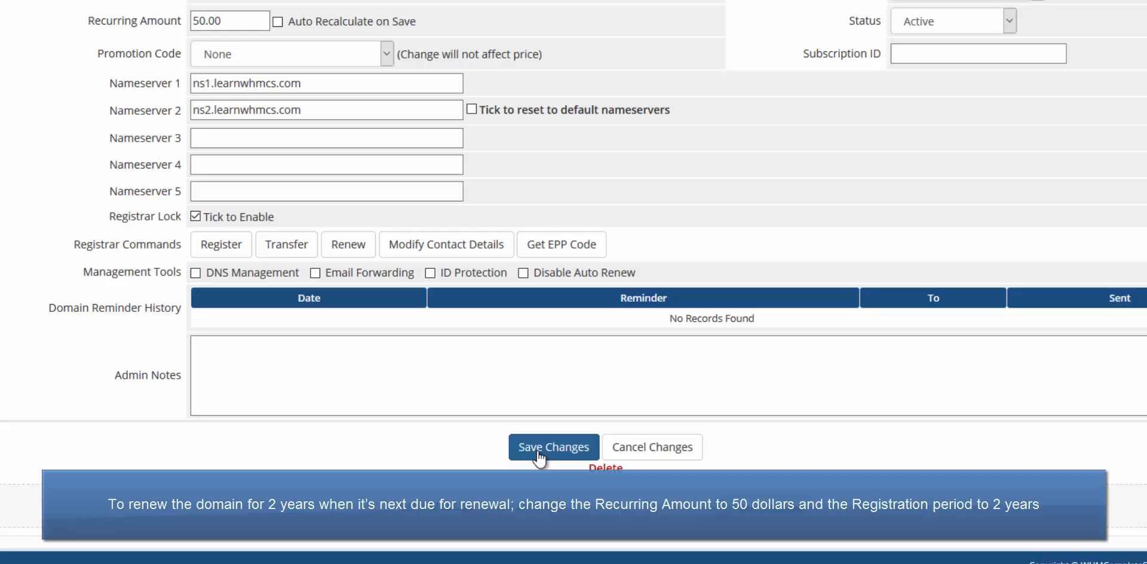
click(539, 458)
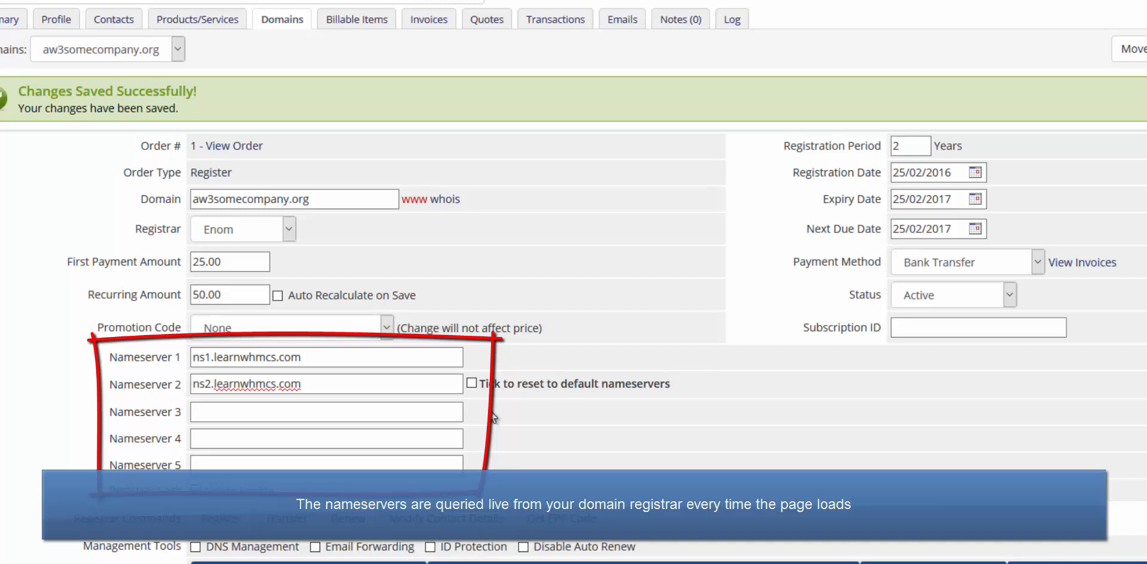
Enter ns3.learnwhmcs.com as Nameserver 3 for aw3somecompany.org and save the change.
click(425, 408)
text(ns3.learnwhmcs.com)
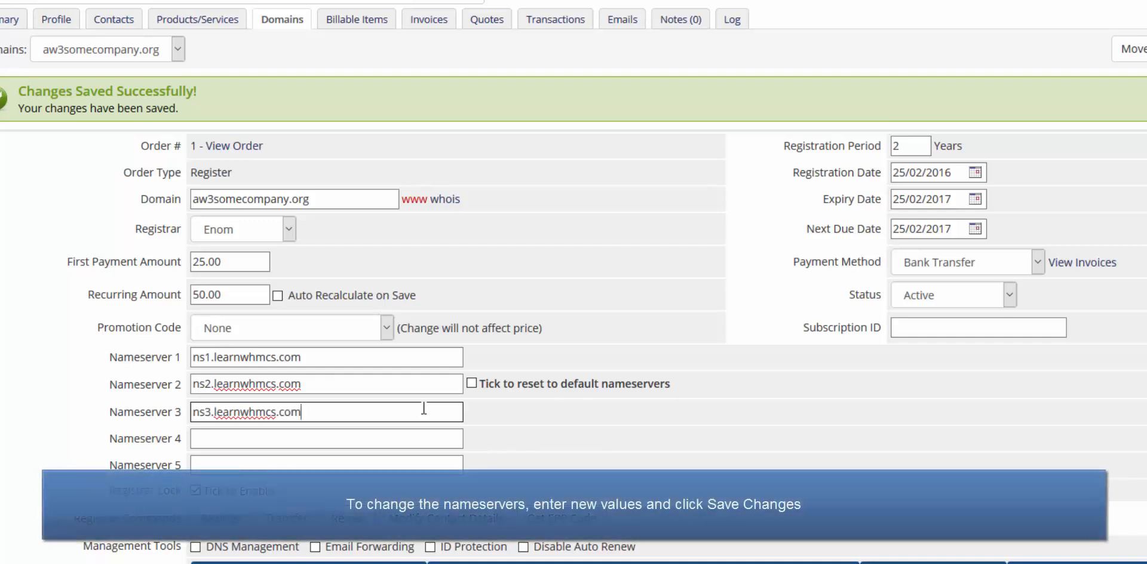
middle_click(522, 416)
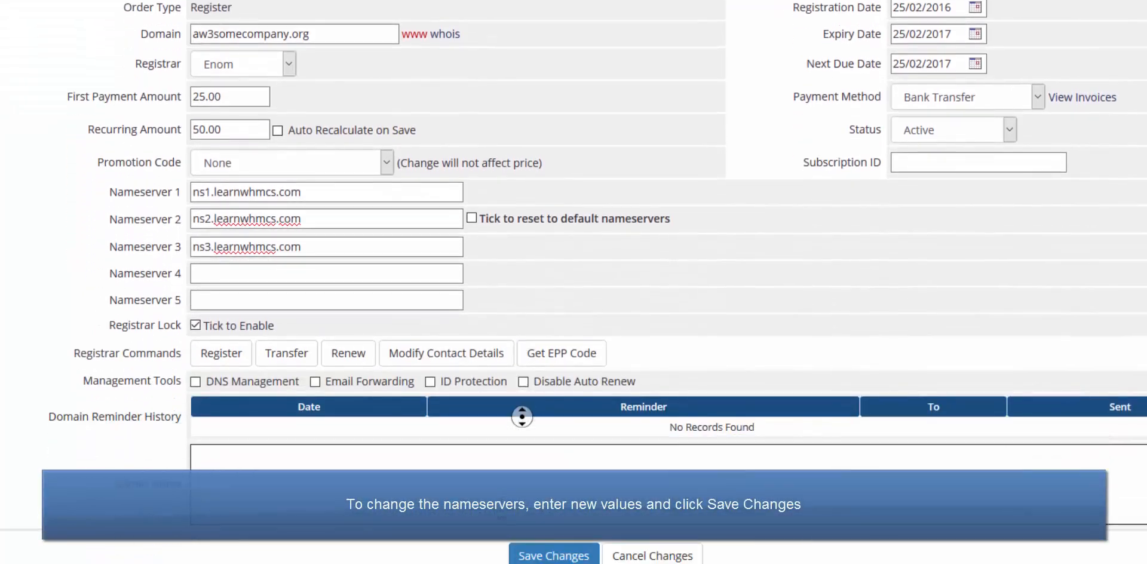
middle_click(525, 448)
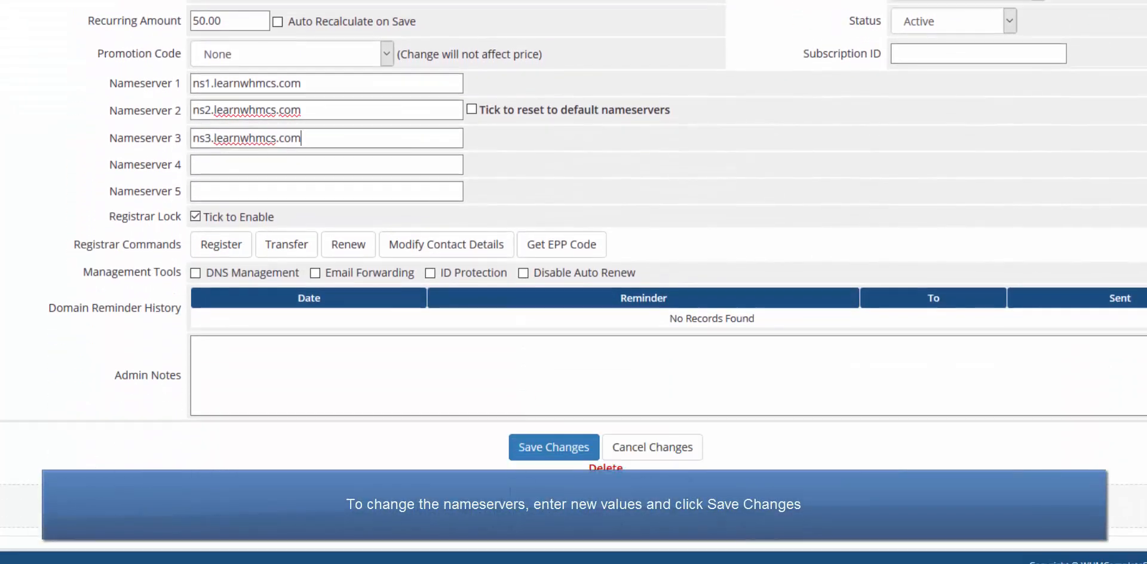
click(530, 450)
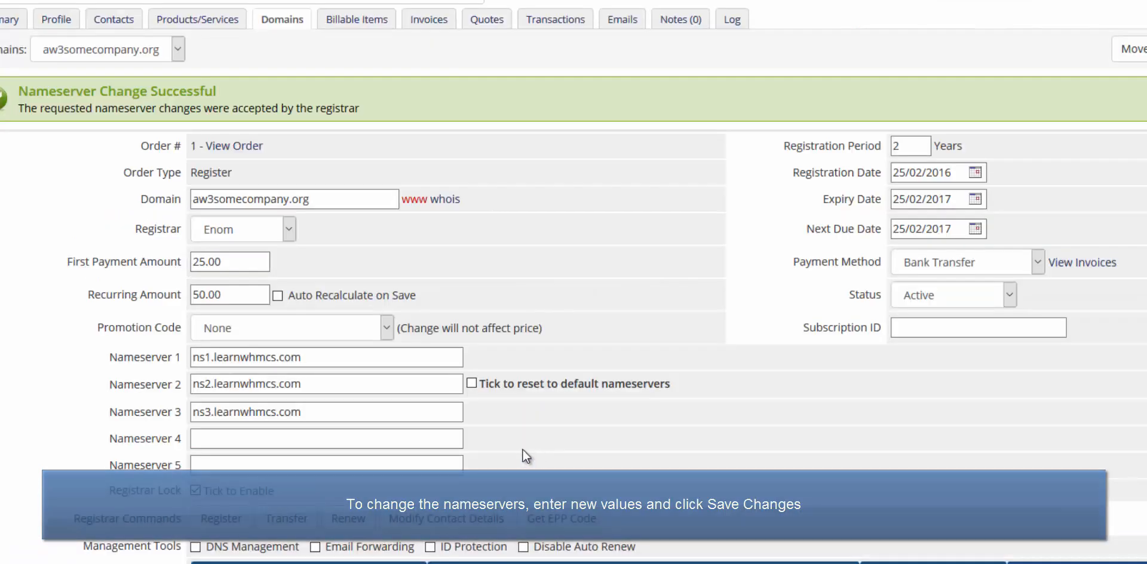
middle_click(568, 434)
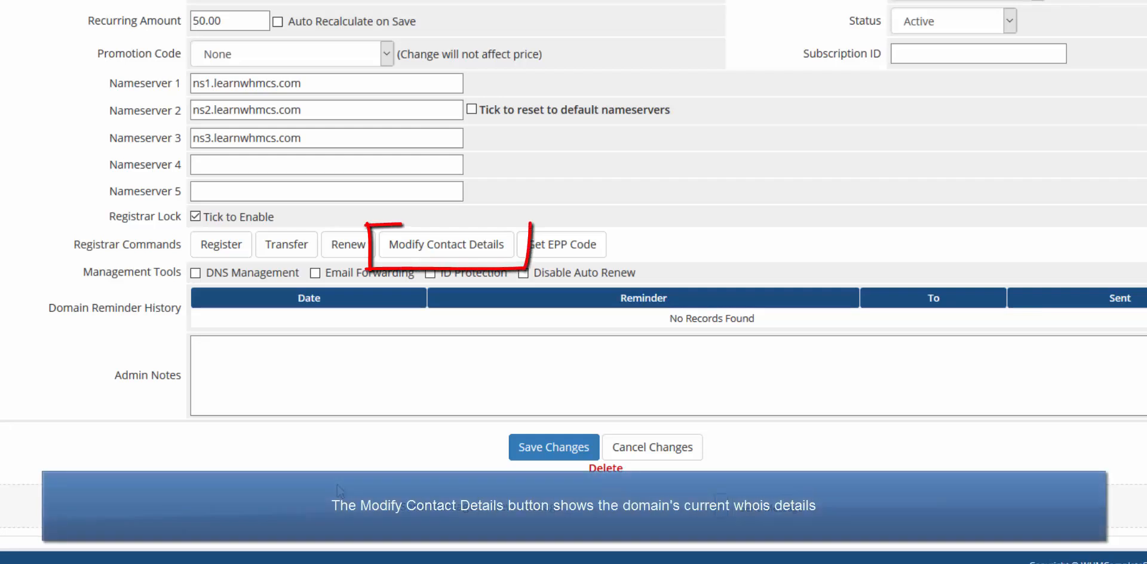
click(463, 247)
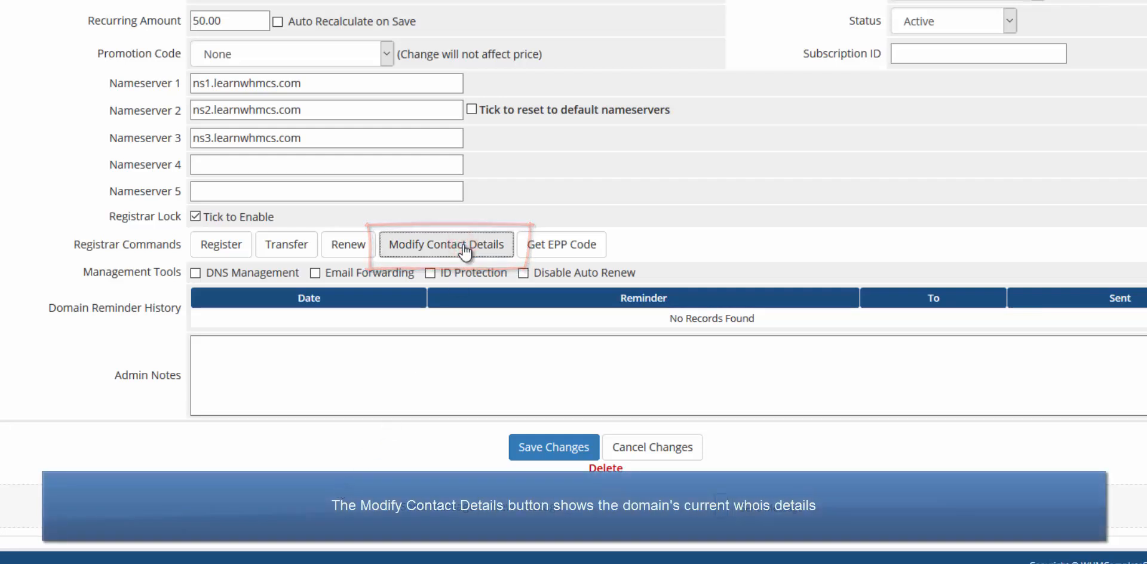
middle_click(463, 243)
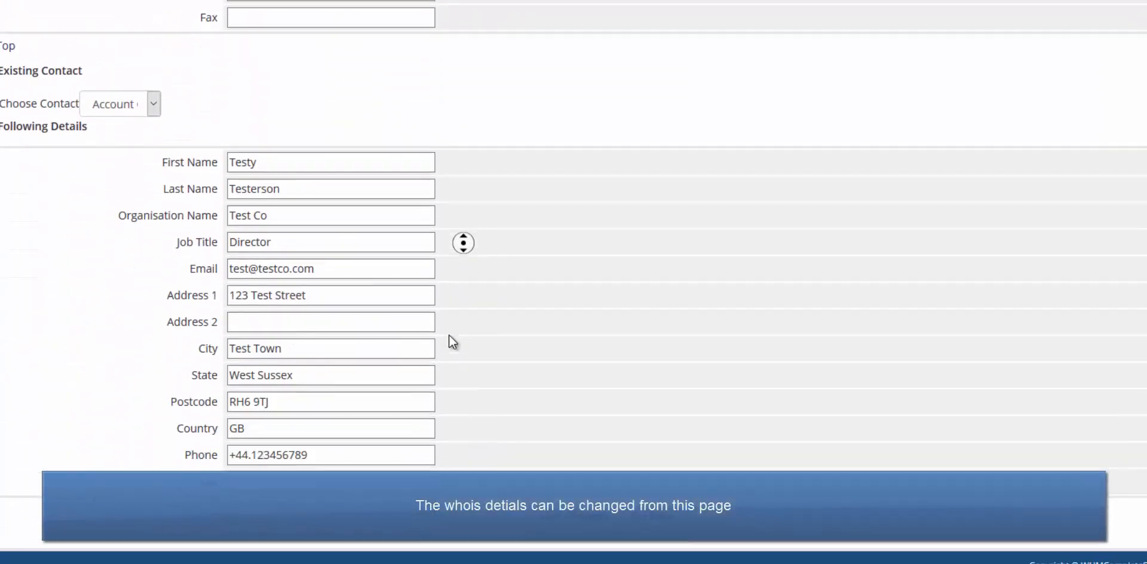
middle_click(449, 335)
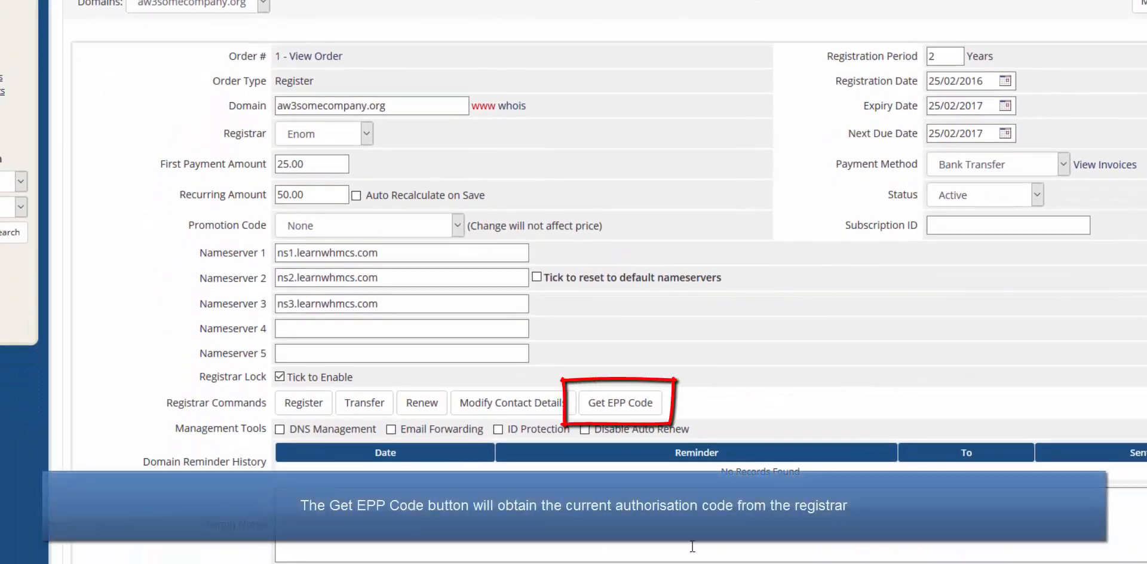
Request the aw3somecompany.org EPP code from Enom, confirming so it's emailed to the registrant.
click(641, 408)
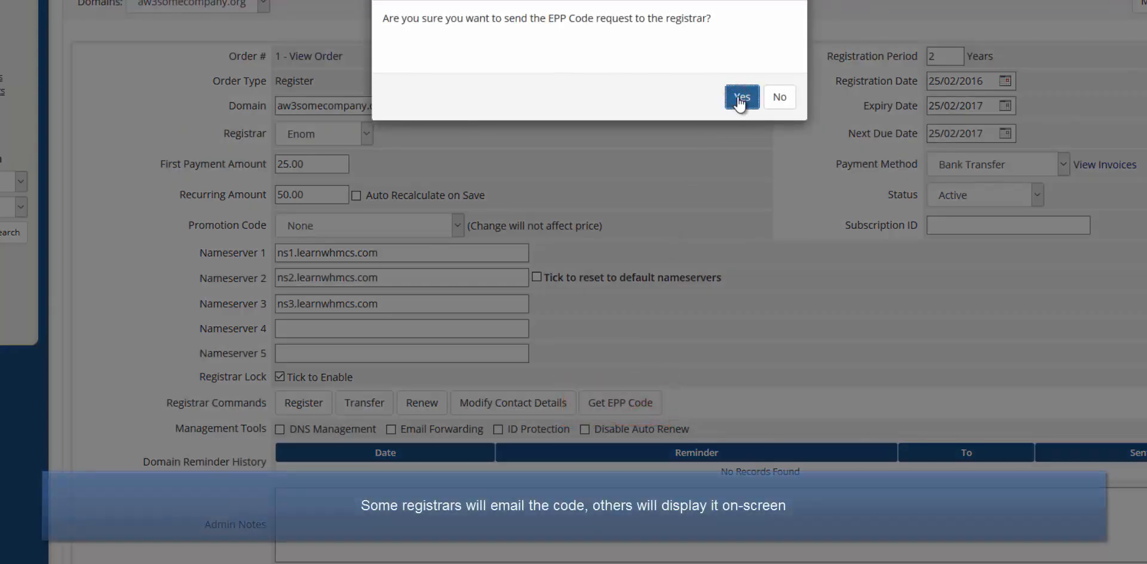
click(741, 101)
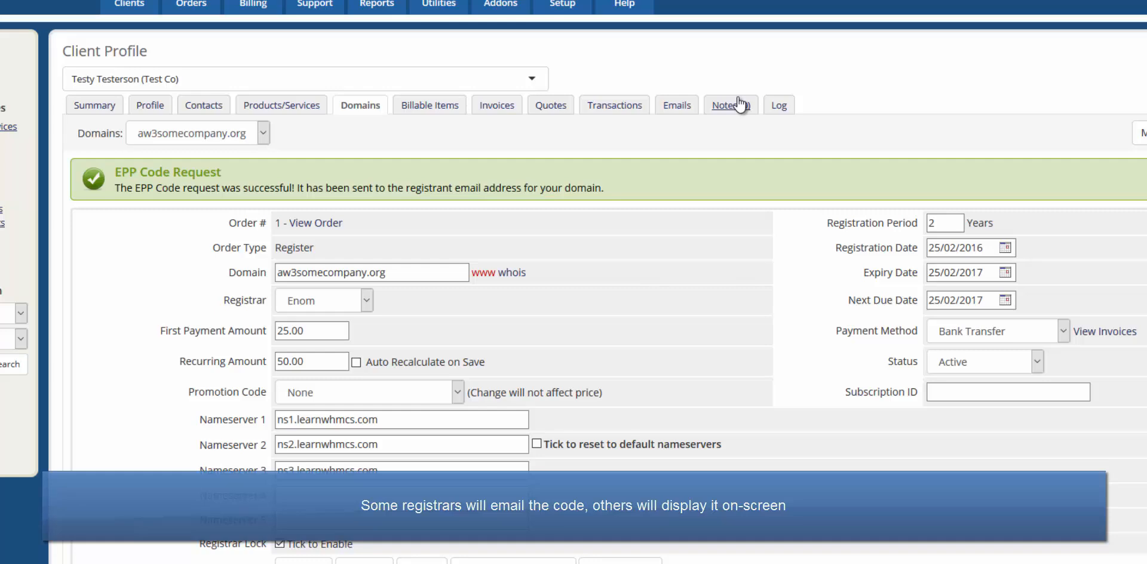
middle_click(730, 142)
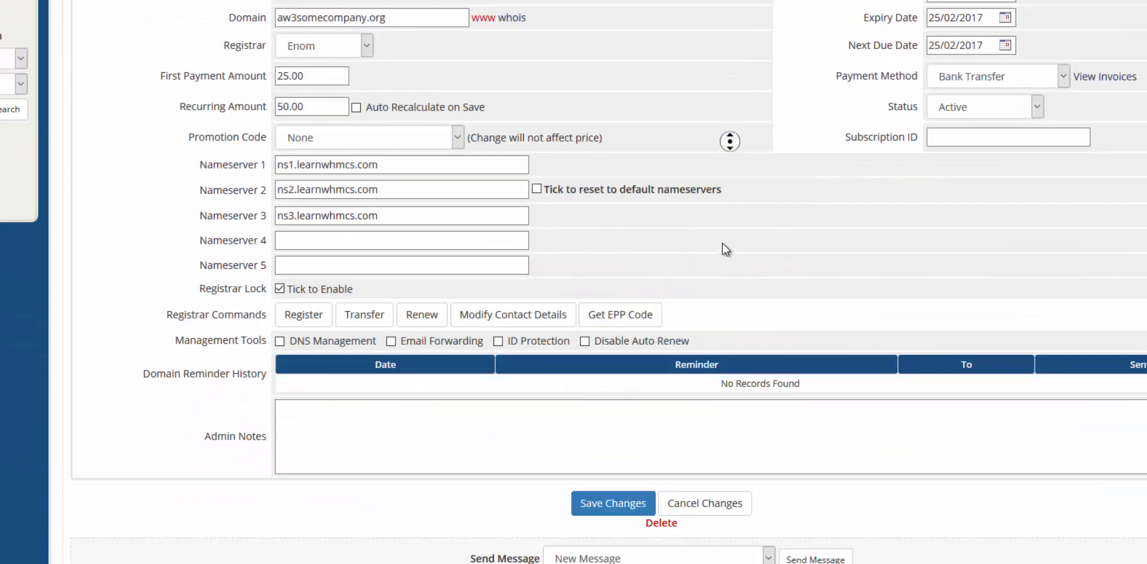
middle_click(722, 242)
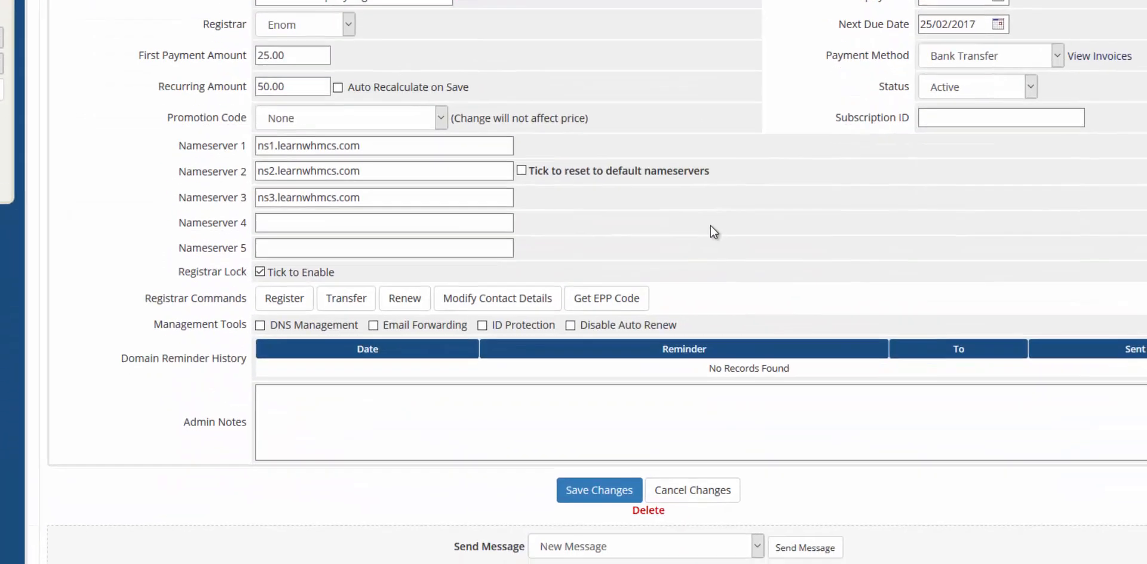